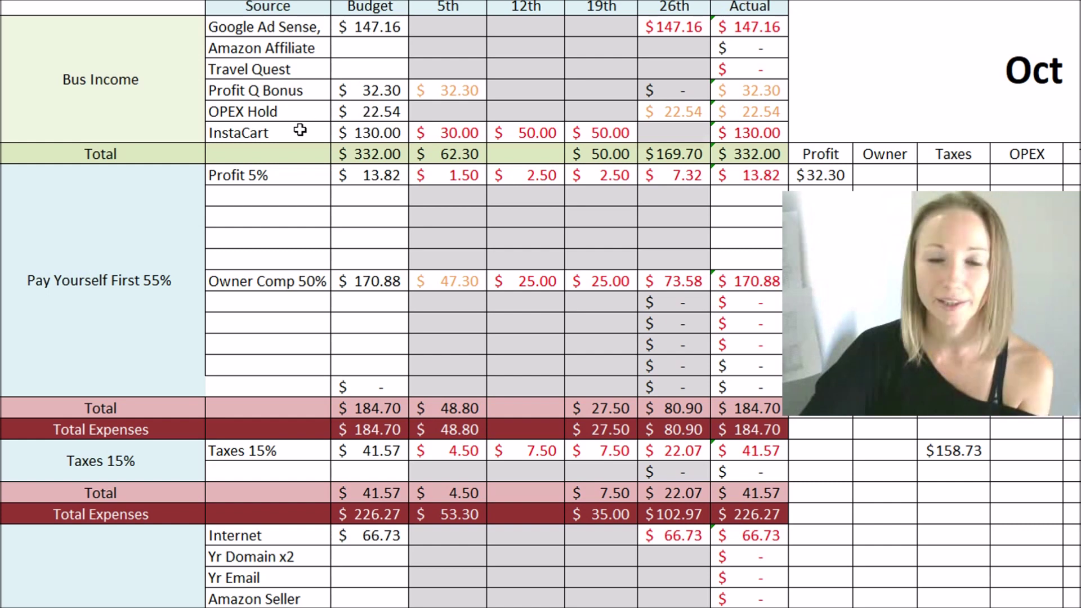
Review the October business income sources and their budgeted amounts, from Google Ad Sense to InstaCart, including InstaCart's entry for the 5th
{"action": "left_click", "coordinate": [312, 134]}
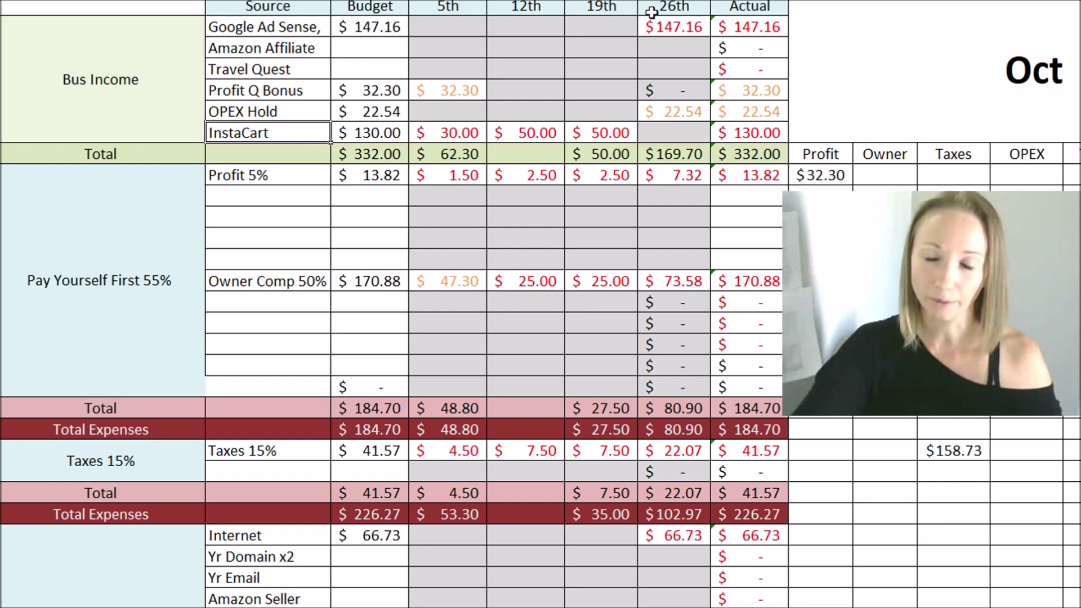
{"action": "left_click", "coordinate": [350, 25]}
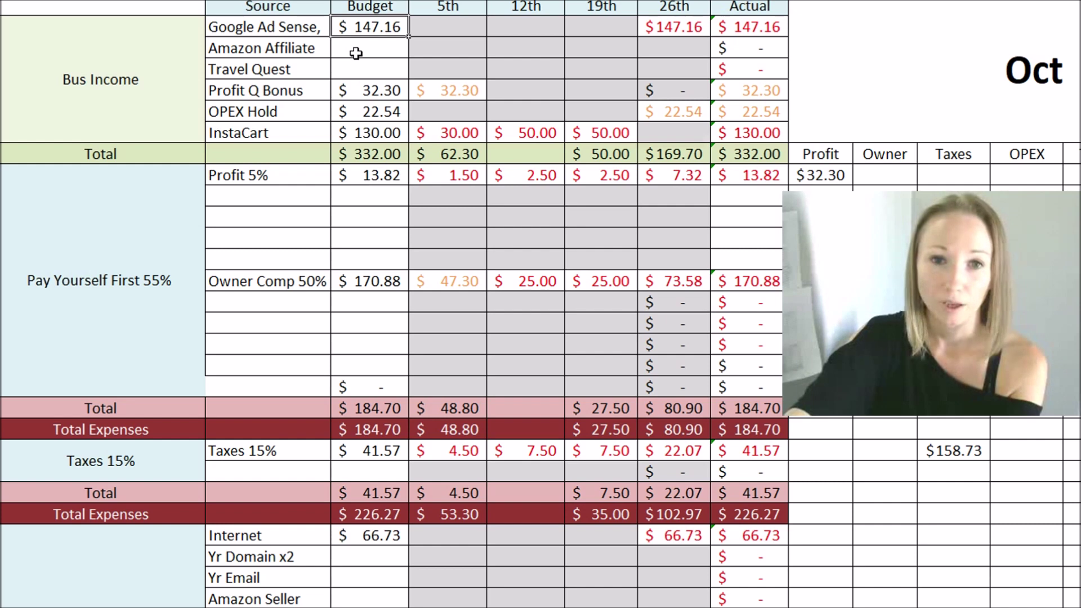
{"action": "left_click", "coordinate": [345, 92]}
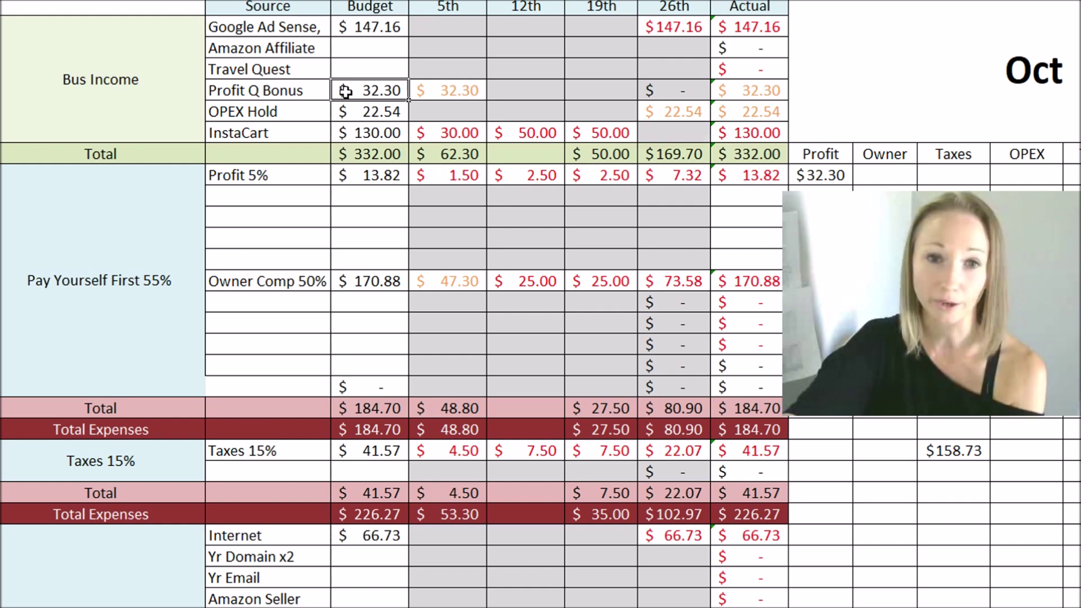
{"action": "left_click", "coordinate": [338, 112]}
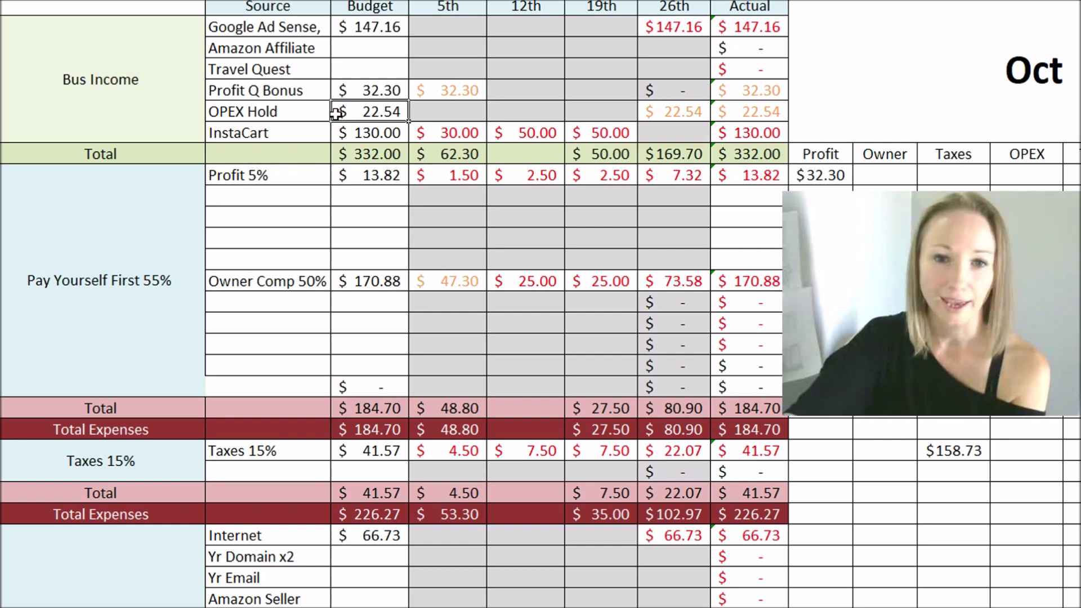
{"action": "left_click", "coordinate": [338, 133]}
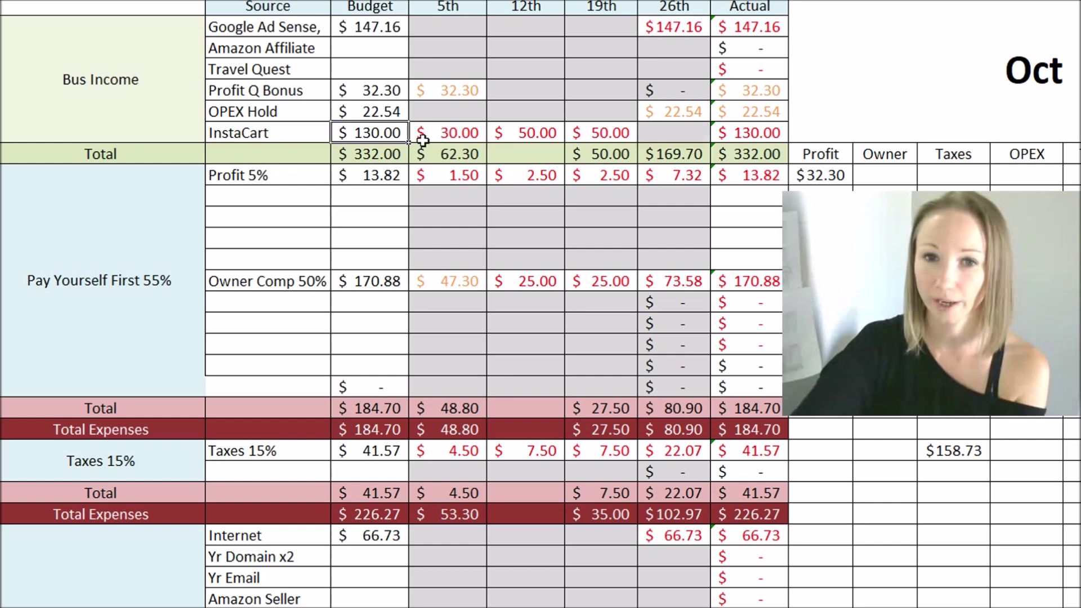
{"action": "left_click", "coordinate": [459, 132]}
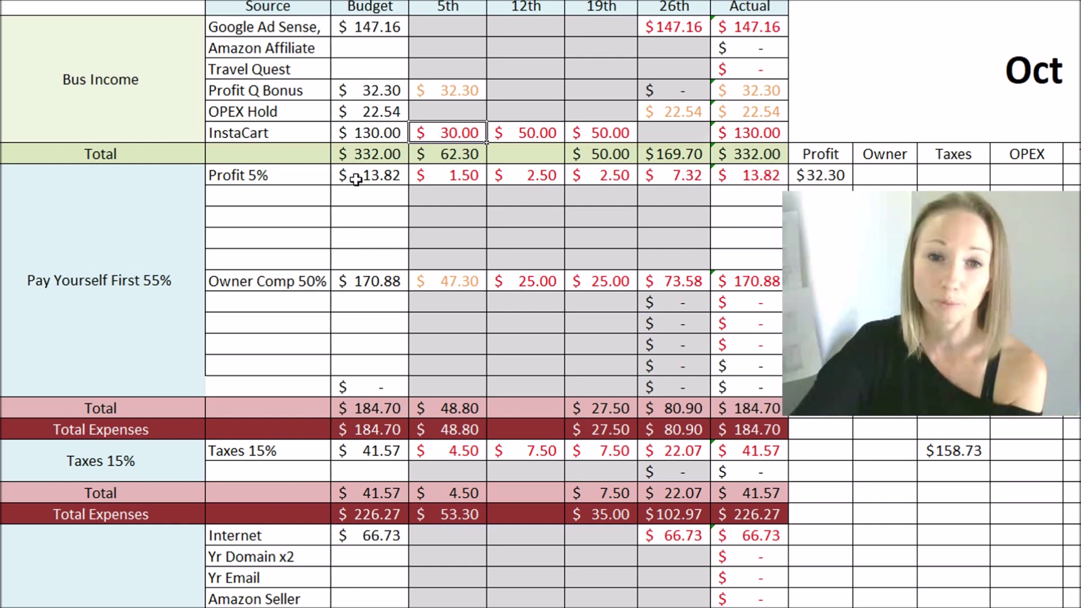
Examine the Profit 5% budget against the income sources it is based on, and compare the Profit balance with the Profit Q Bonus
{"action": "left_click", "coordinate": [289, 177]}
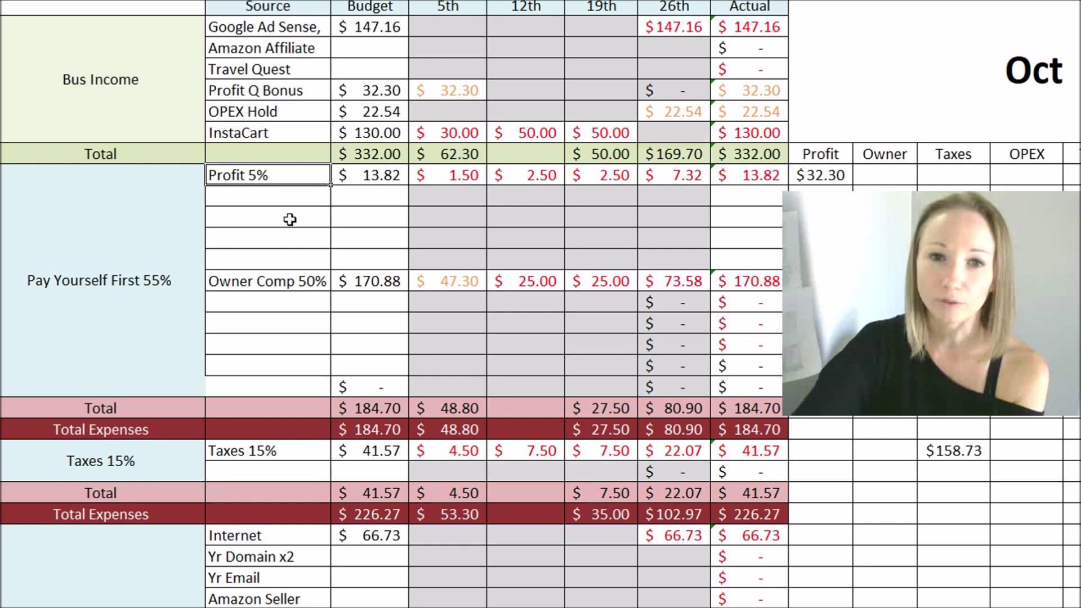
{"action": "left_click", "coordinate": [378, 172]}
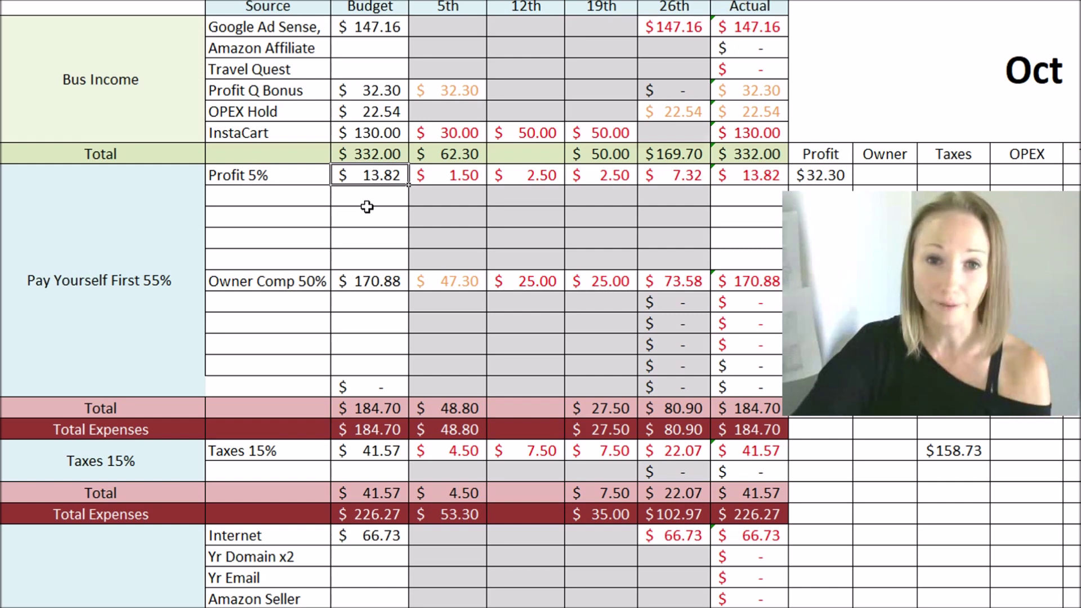
{"action": "left_click", "coordinate": [316, 92]}
{"action": "left_click", "coordinate": [313, 110]}
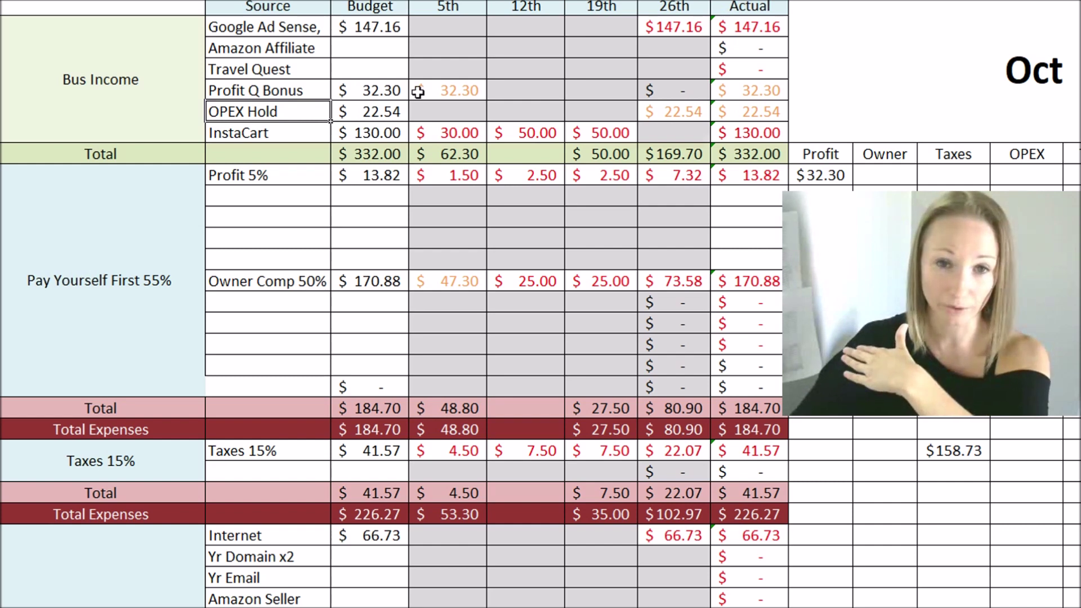
{"action": "left_click", "coordinate": [374, 29]}
{"action": "left_click", "coordinate": [379, 138]}
{"action": "left_click", "coordinate": [371, 171]}
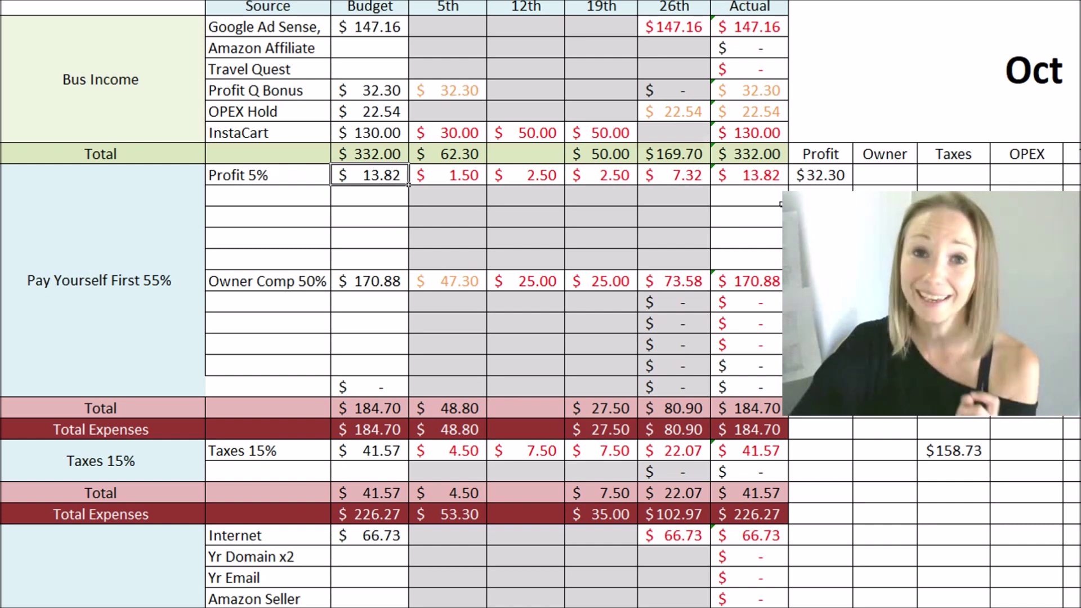
{"action": "left_click", "coordinate": [821, 175]}
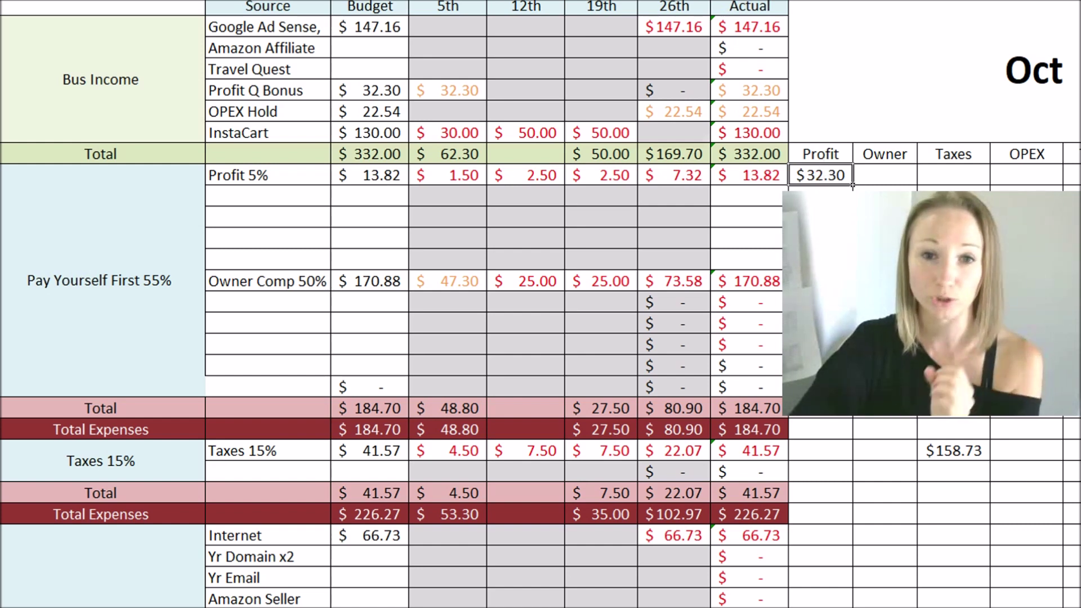
{"action": "left_click", "coordinate": [444, 93]}
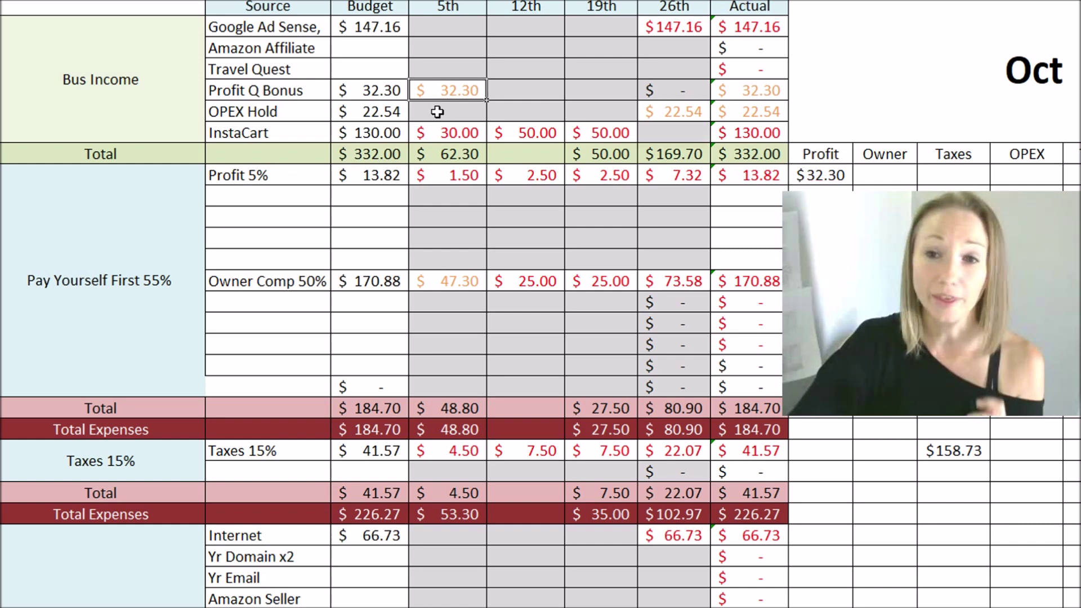
{"action": "left_click", "coordinate": [826, 175]}
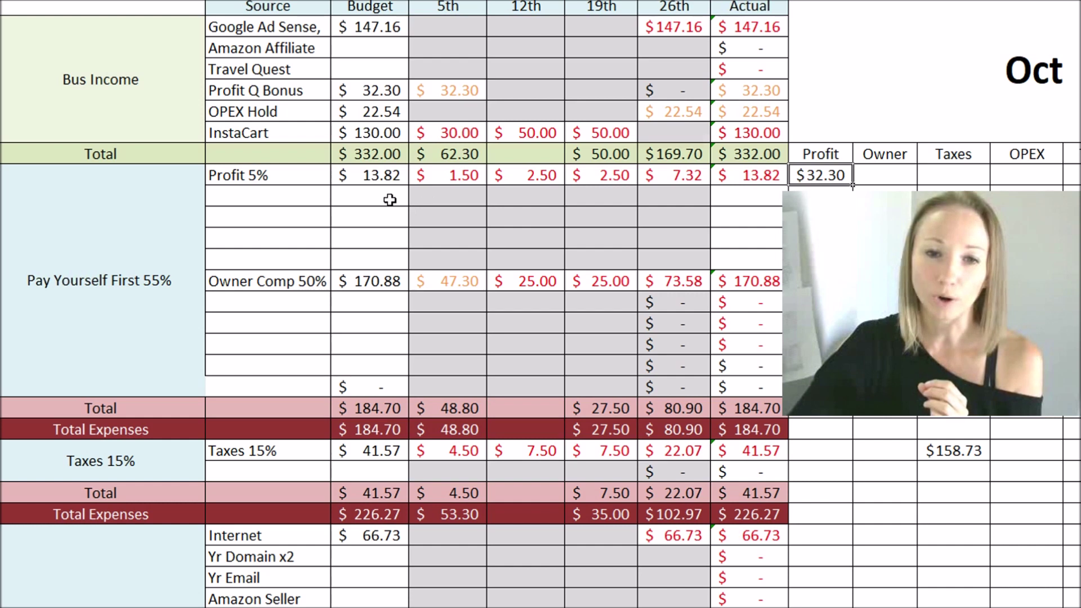
{"action": "left_click", "coordinate": [360, 197]}
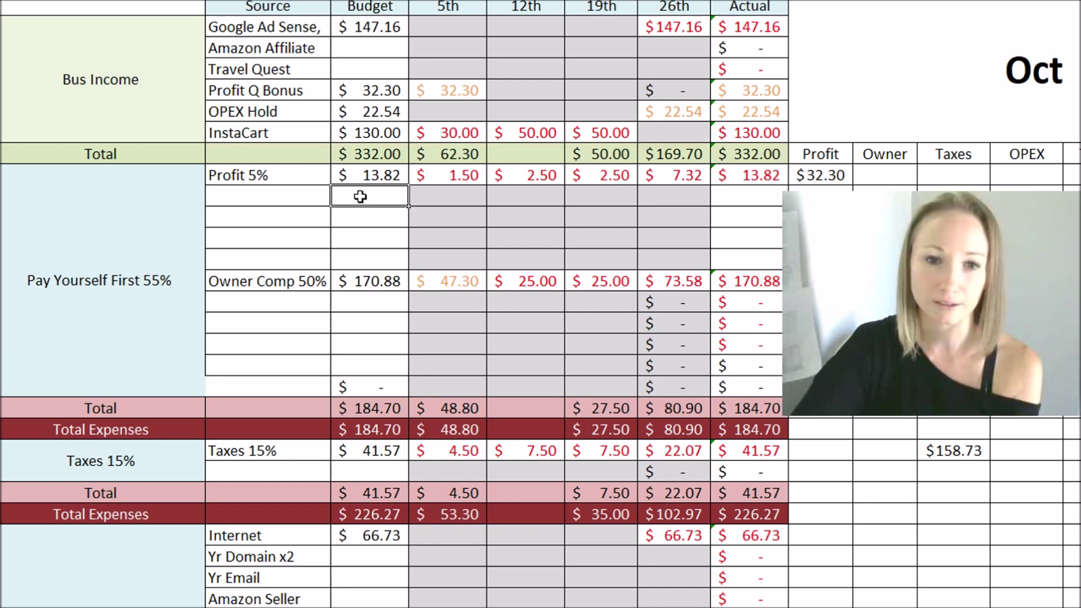
Examine the Owner Comp 50% budget and the Taxes 15% row, including the balance held in the Taxes column
{"action": "left_click", "coordinate": [307, 281]}
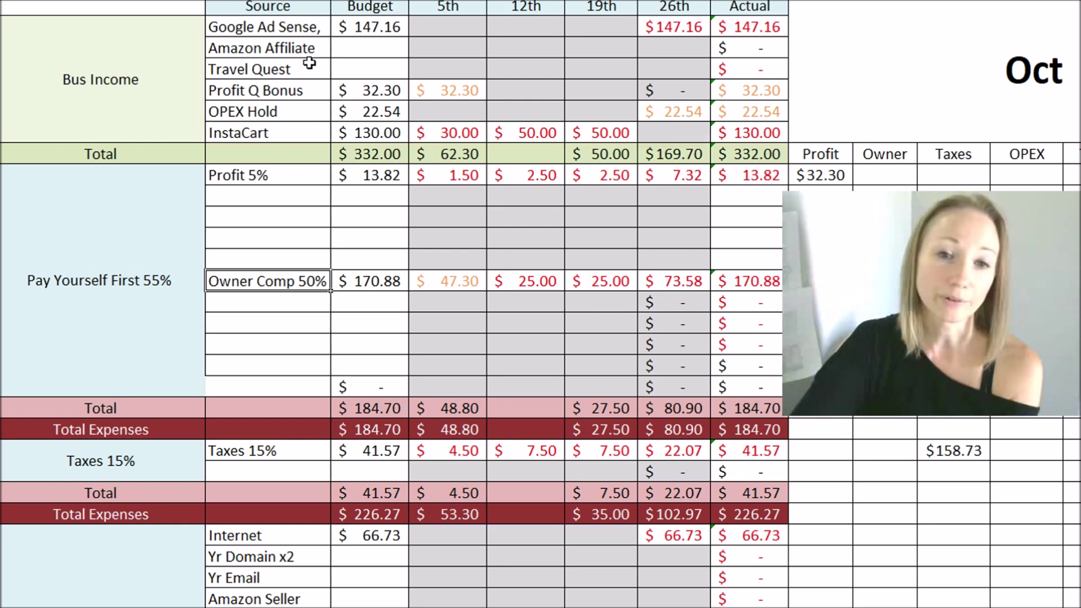
{"action": "left_click", "coordinate": [369, 285]}
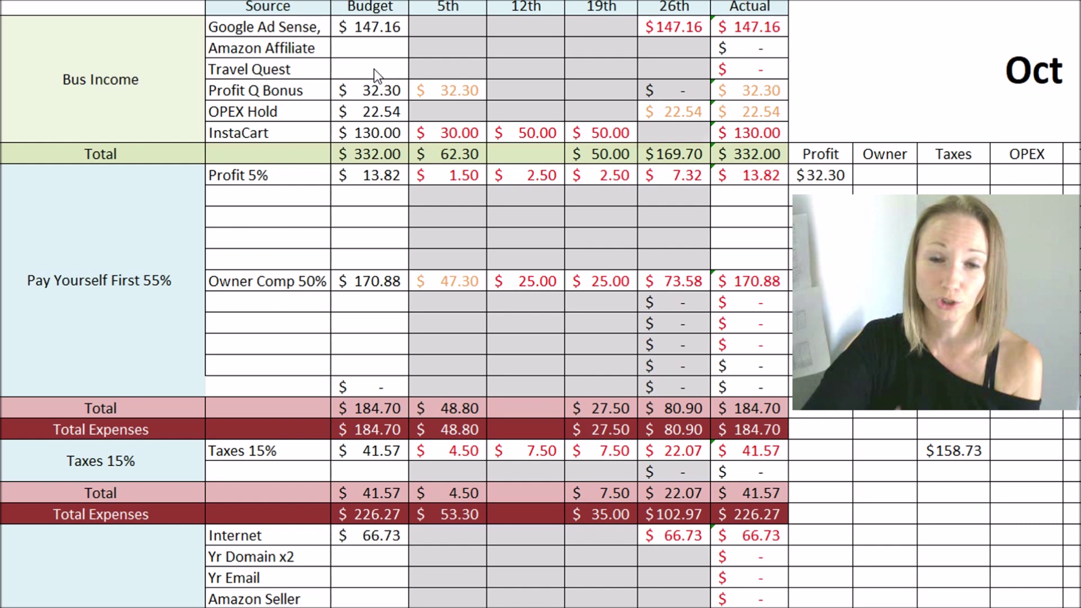
{"action": "key", "text": "alt+Tab"}
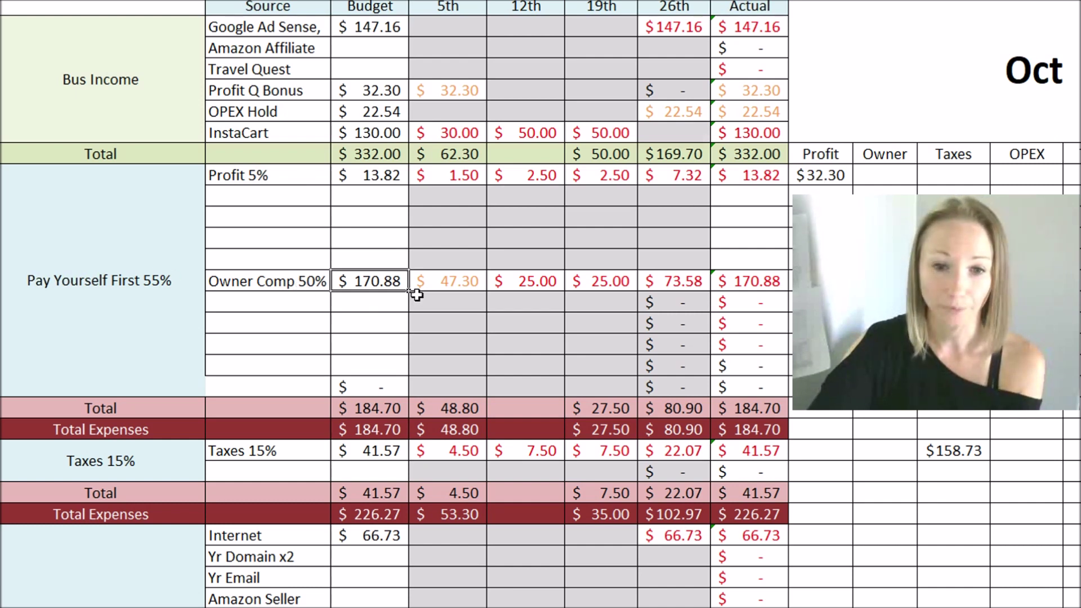
{"action": "scroll", "coordinate": [417, 294], "scroll_direction": "down", "scroll_amount": 3}
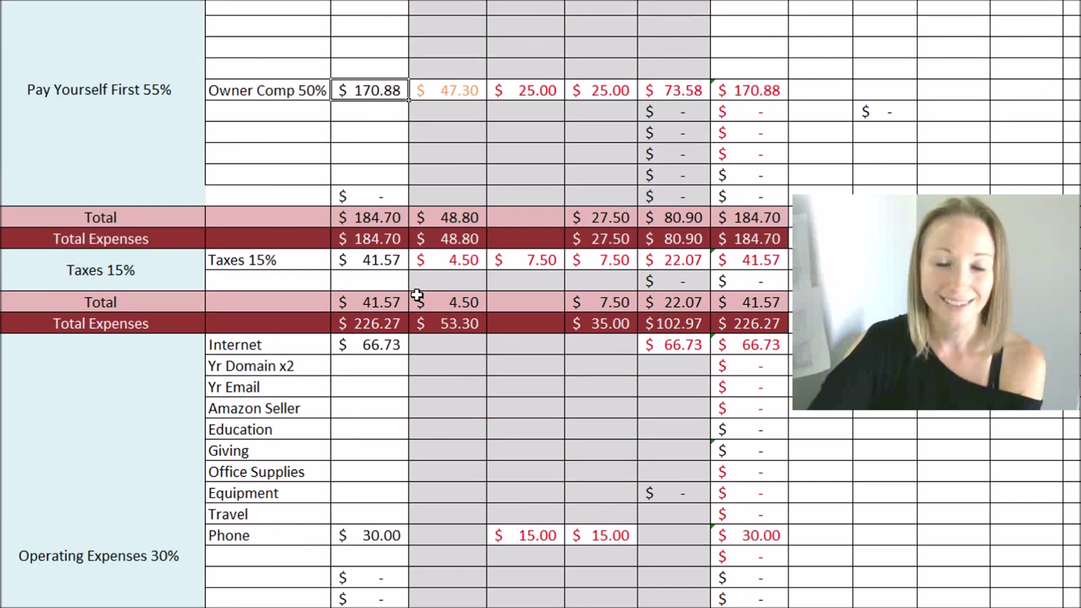
{"action": "scroll", "coordinate": [344, 309], "scroll_direction": "down", "scroll_amount": 2}
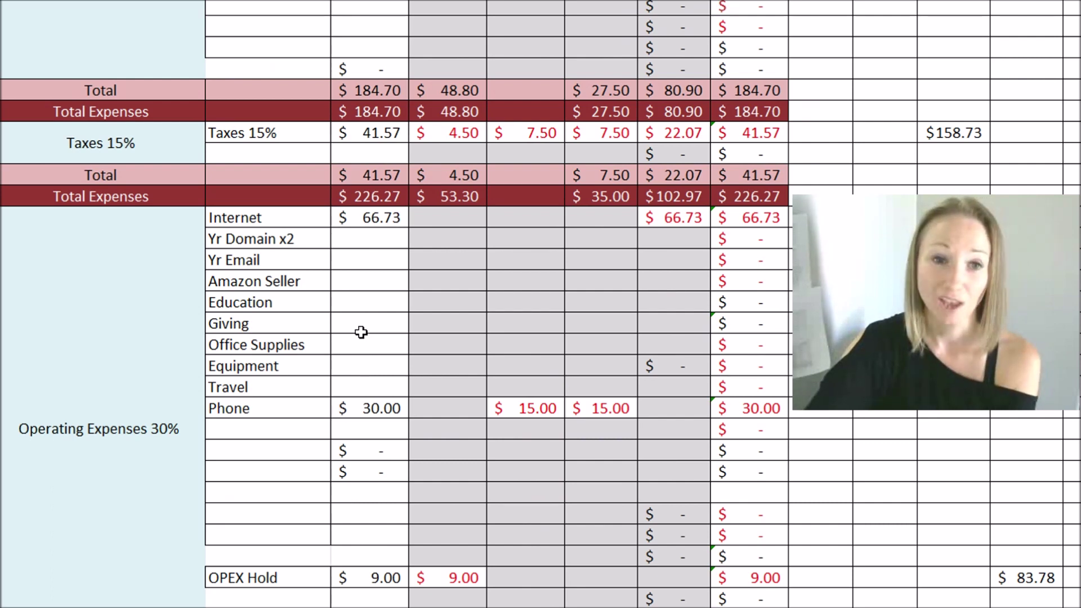
{"action": "scroll", "coordinate": [361, 332], "scroll_direction": "down", "scroll_amount": 1}
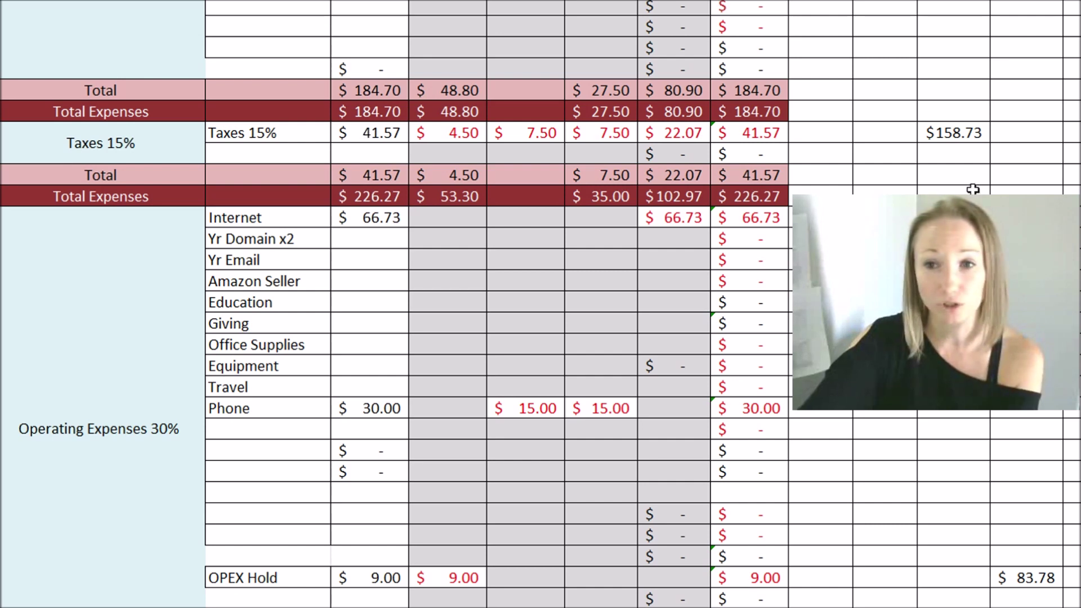
{"action": "left_click", "coordinate": [961, 135]}
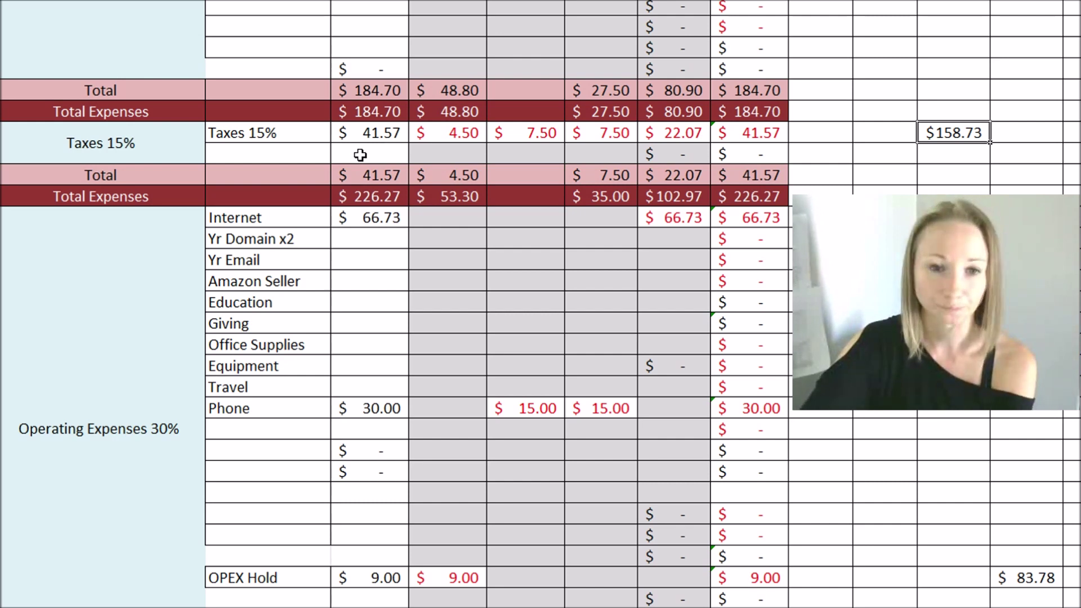
{"action": "scroll", "coordinate": [386, 288], "scroll_direction": "up", "scroll_amount": 2}
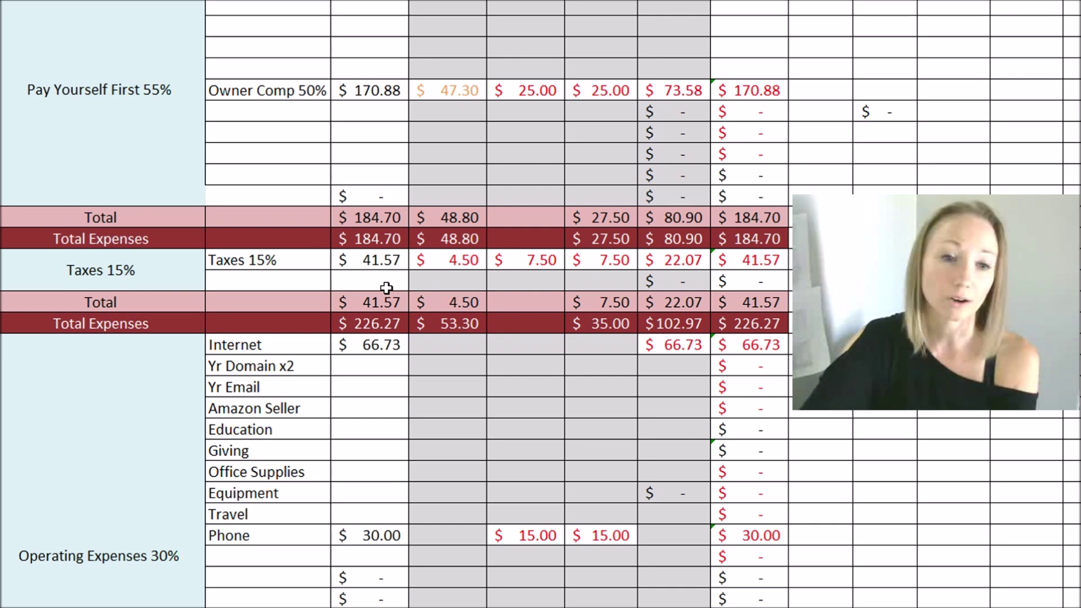
{"action": "scroll", "coordinate": [387, 288], "scroll_direction": "down", "scroll_amount": 3}
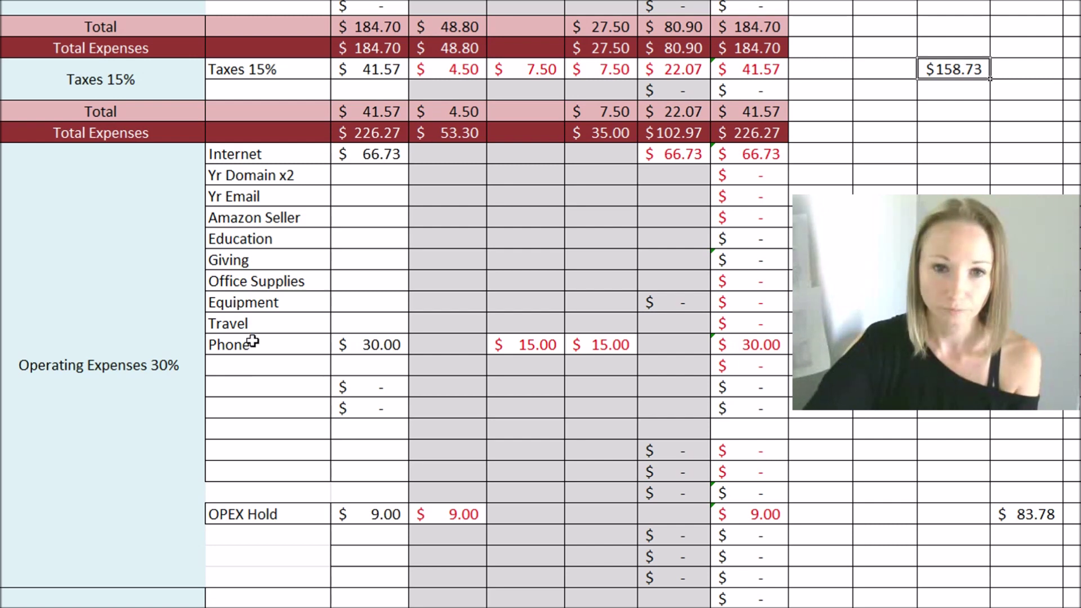
Go through the Operating Expenses 30% categories one by one, from Internet down to Travel
{"action": "left_click", "coordinate": [313, 151]}
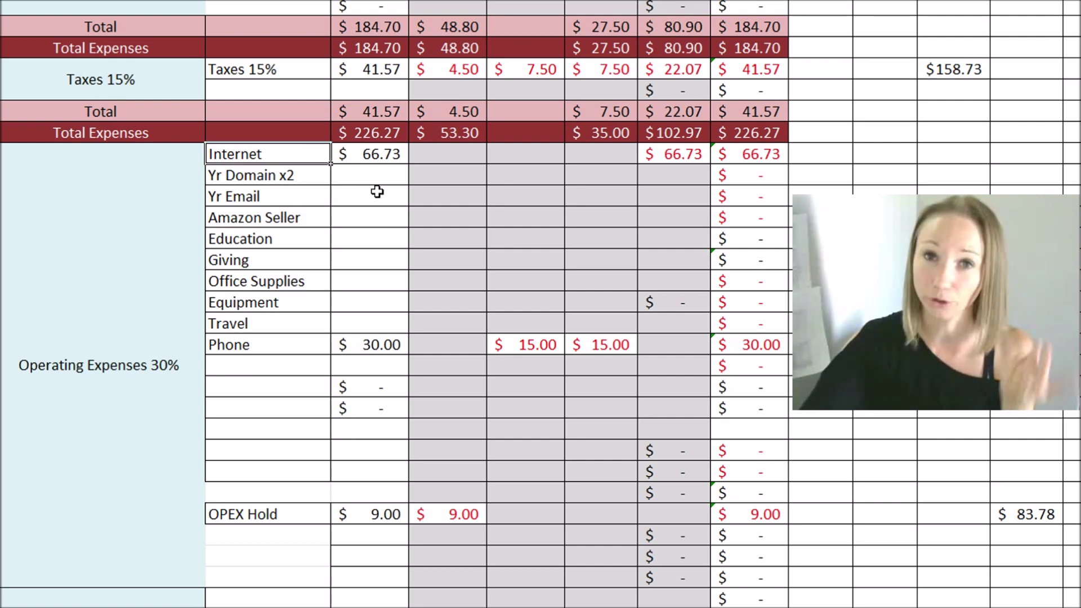
{"action": "left_click", "coordinate": [307, 175]}
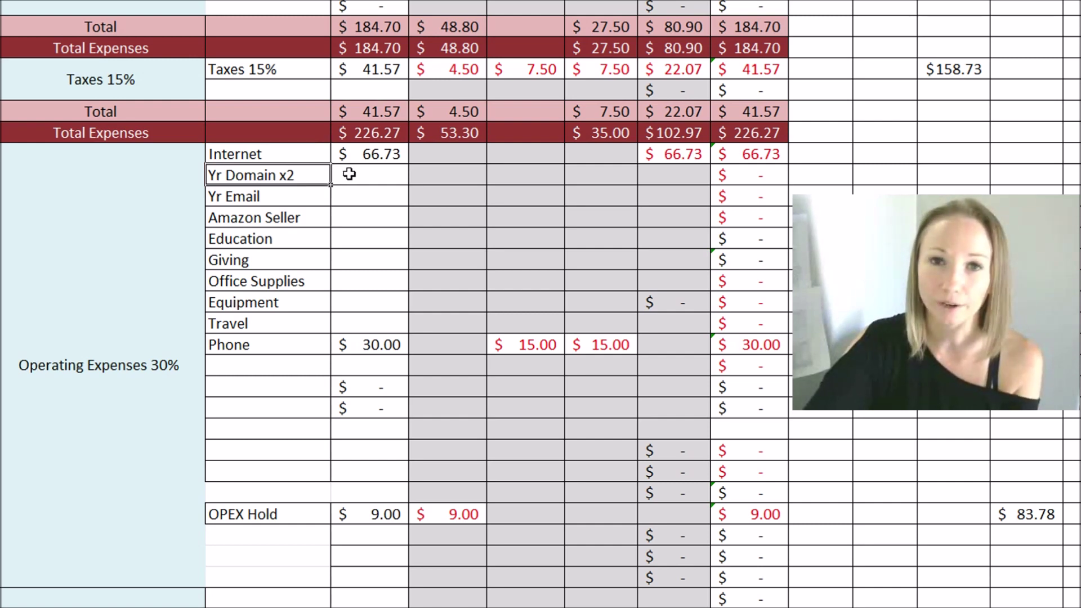
{"action": "left_click", "coordinate": [291, 196]}
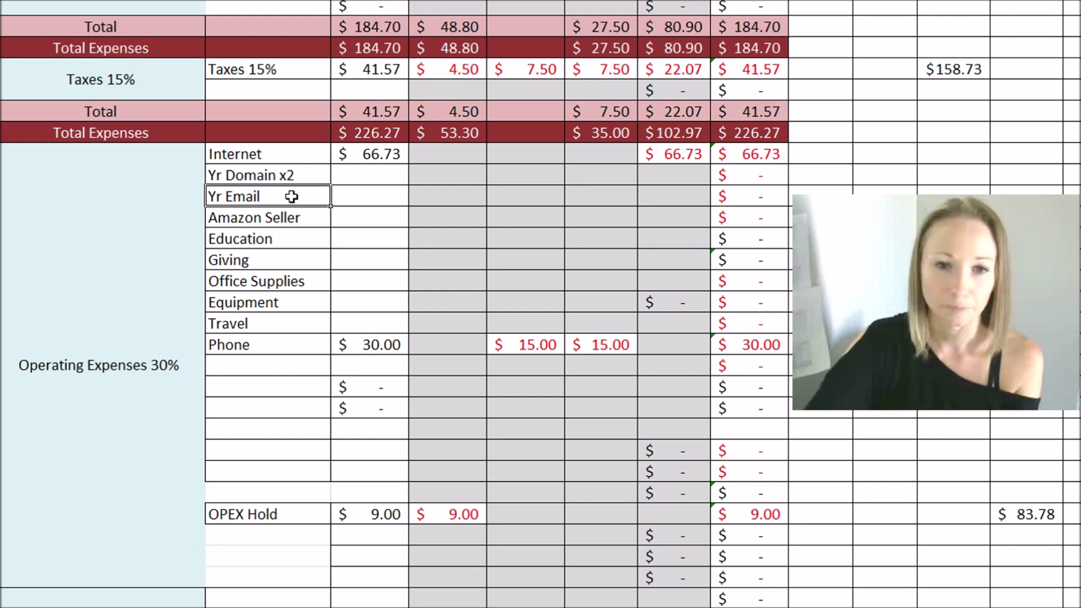
{"action": "left_click", "coordinate": [311, 219]}
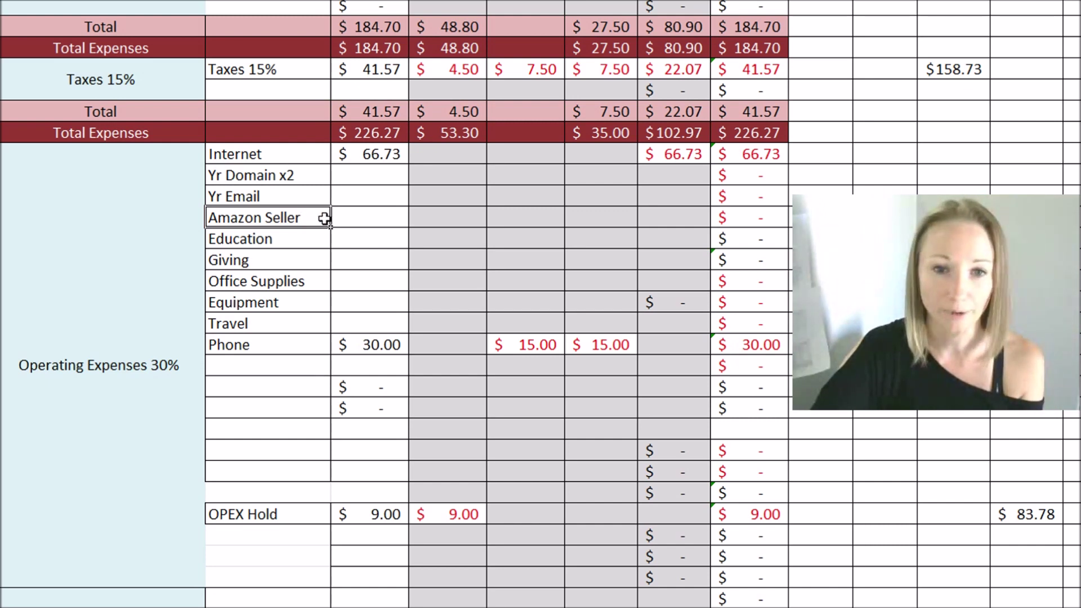
{"action": "left_click", "coordinate": [304, 238]}
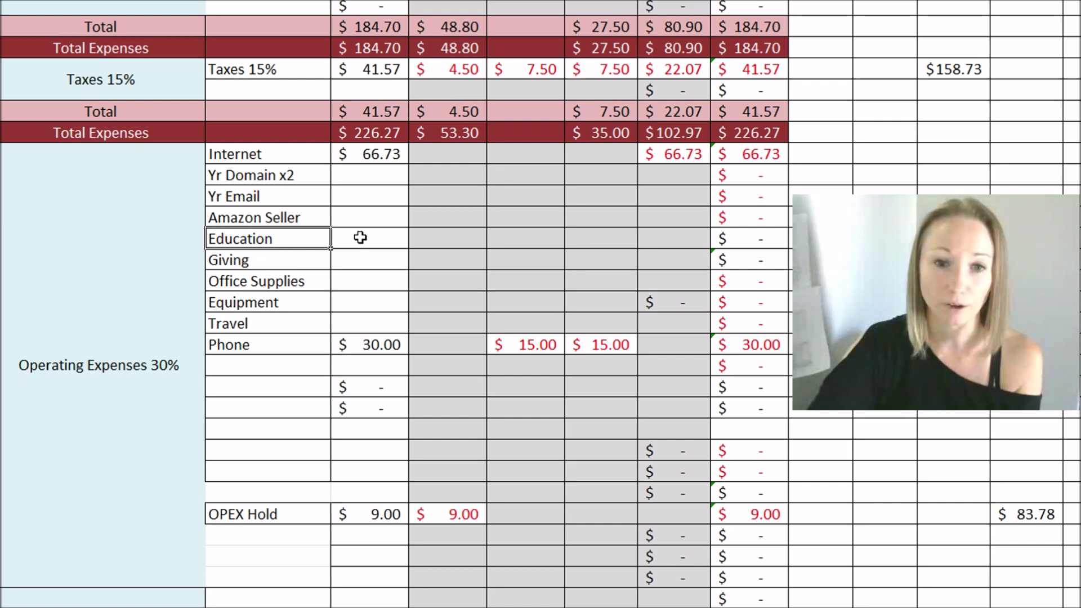
{"action": "left_click", "coordinate": [294, 259]}
{"action": "left_click", "coordinate": [340, 261]}
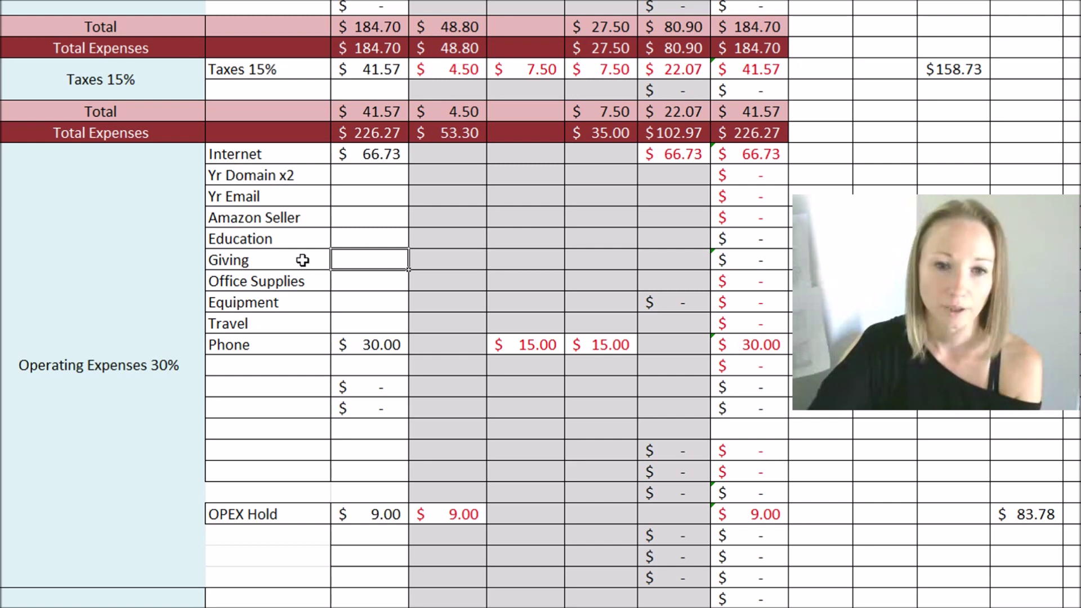
{"action": "left_click", "coordinate": [306, 282]}
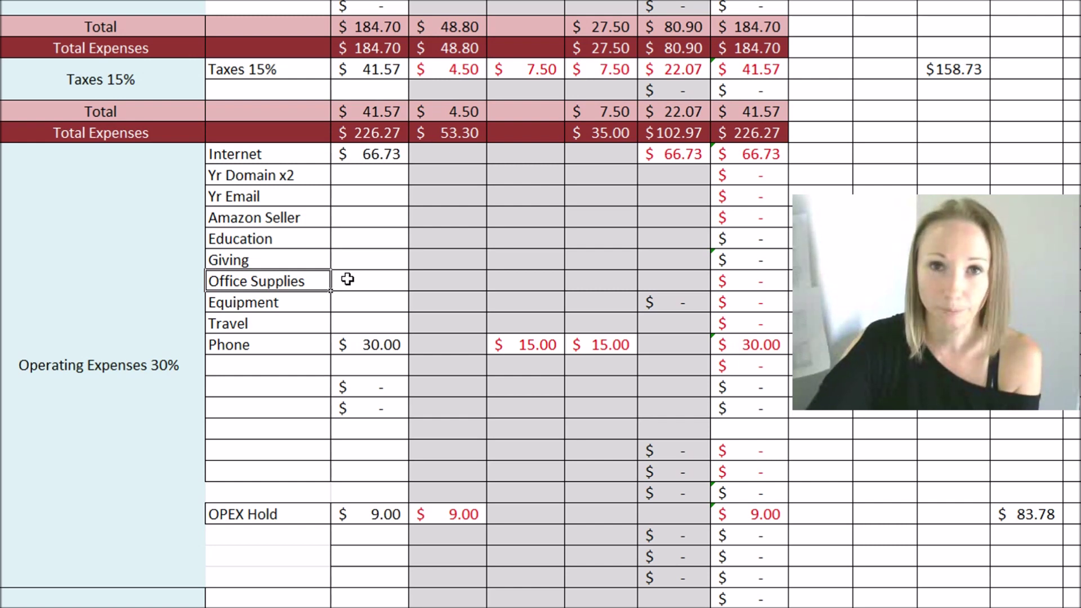
{"action": "left_click", "coordinate": [311, 299]}
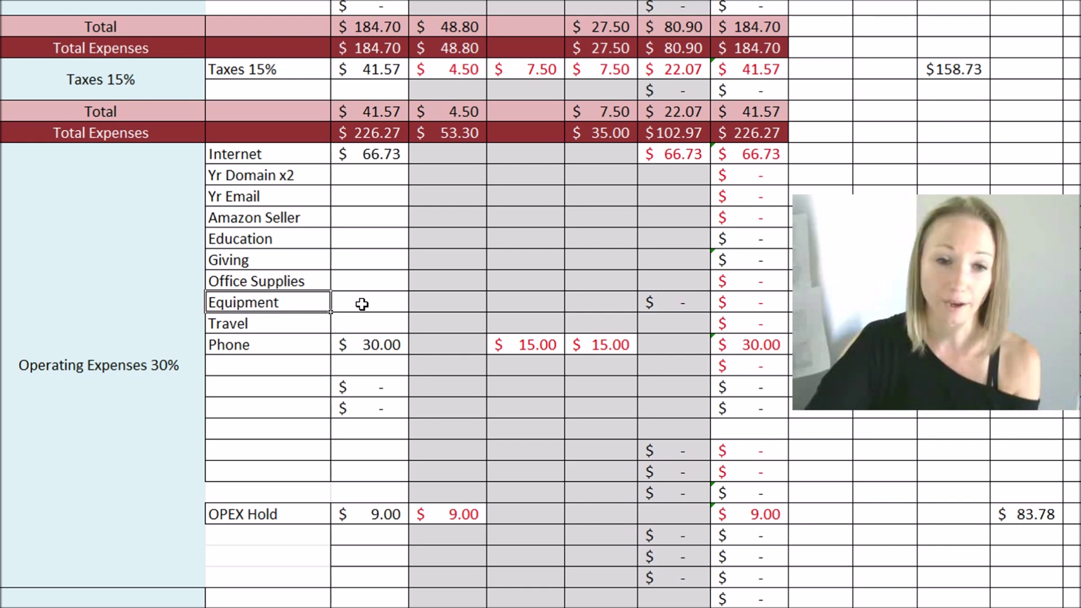
{"action": "left_click", "coordinate": [286, 324]}
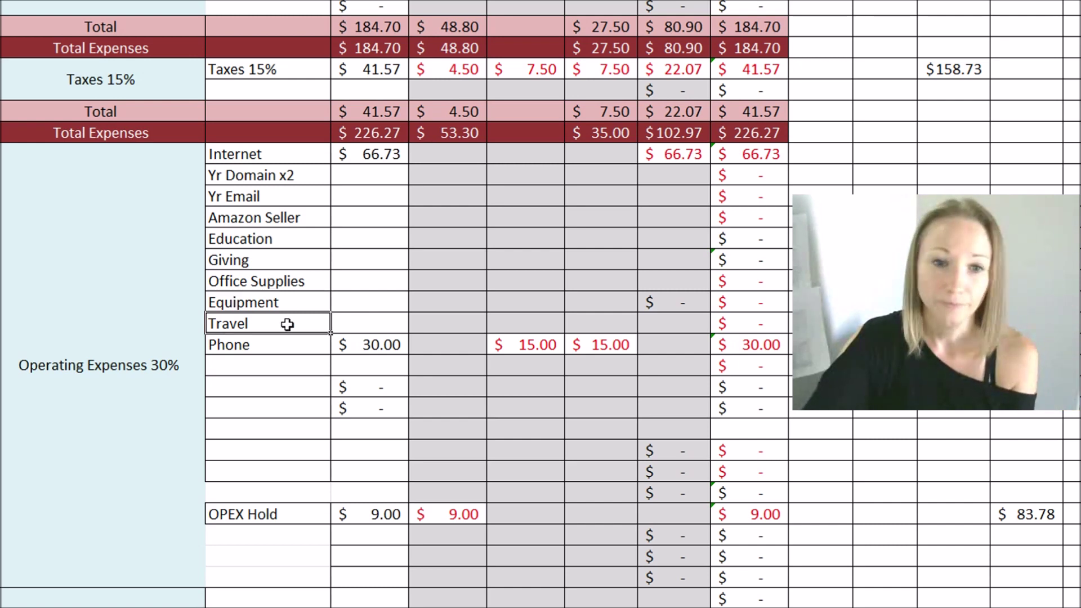
Add a Gas category in the empty row below Phone in the Operating Expenses section
{"action": "left_click", "coordinate": [276, 365]}
{"action": "type", "text": "Gas"}
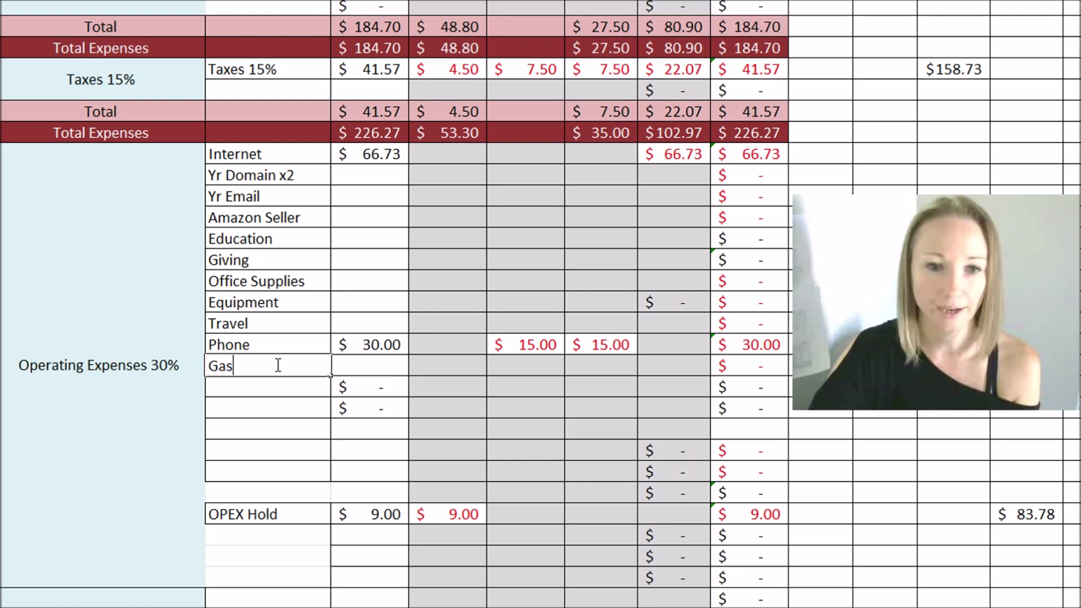
{"action": "left_click", "coordinate": [271, 347]}
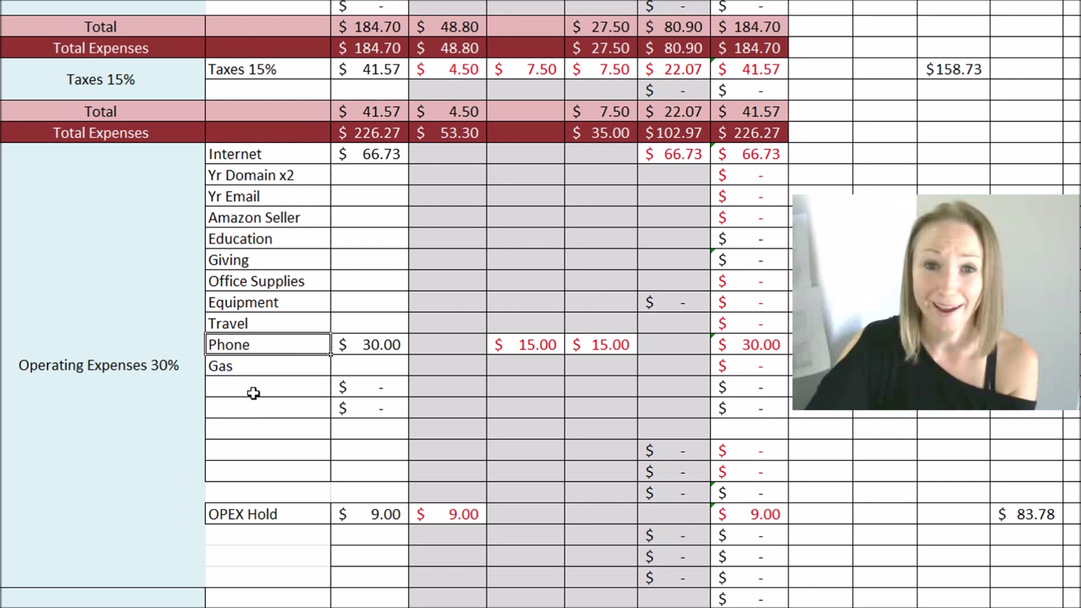
{"action": "left_click", "coordinate": [386, 156]}
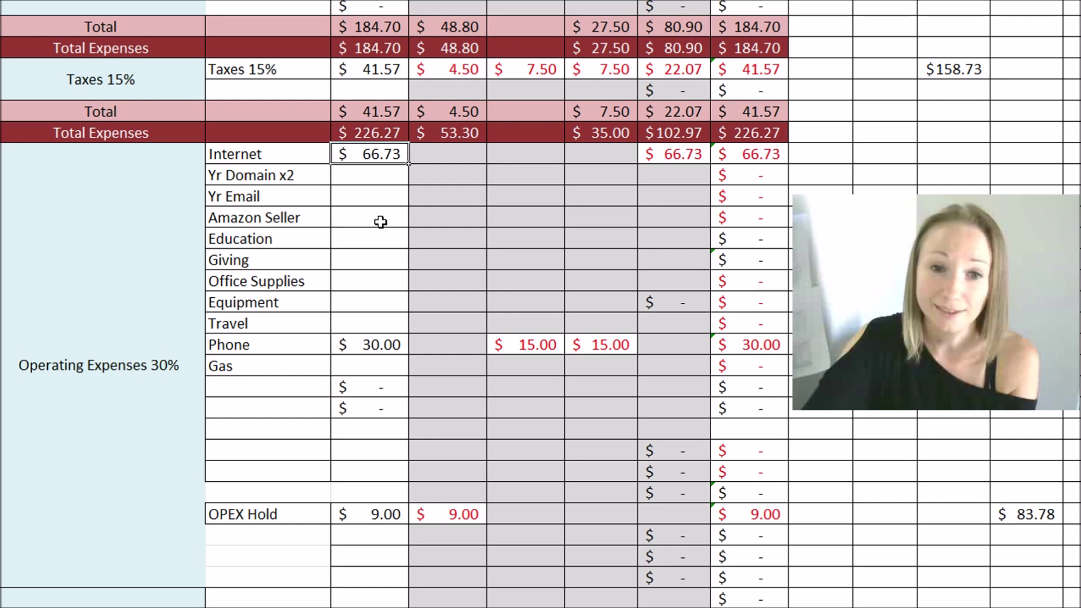
Examine the Phone, Gas and OPEX Hold budgets in Operating Expenses, along with the OPEX column's hold balance
{"action": "left_click", "coordinate": [359, 347]}
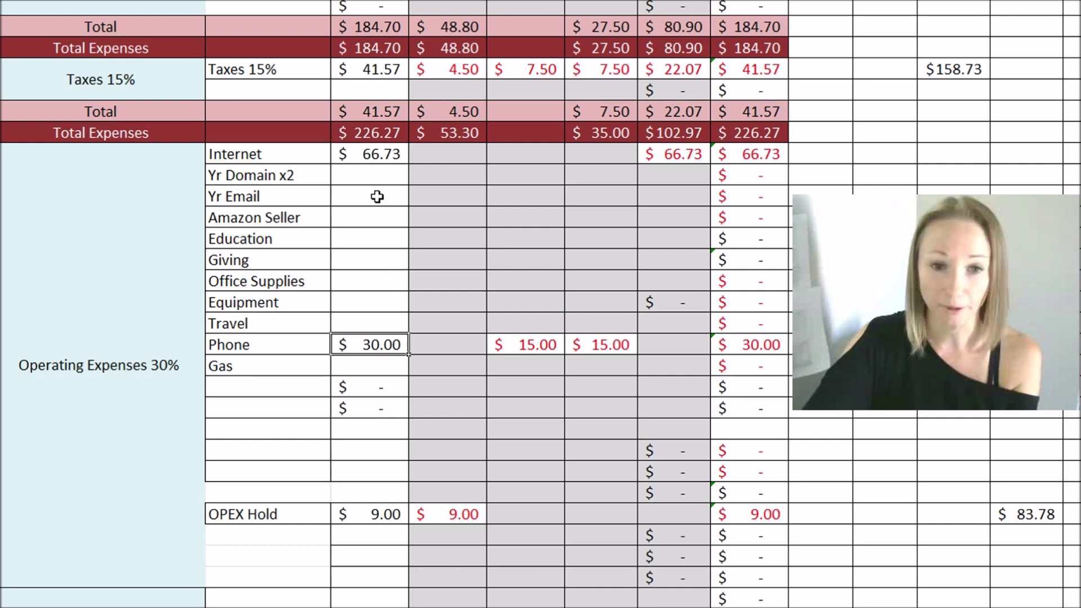
{"action": "left_click", "coordinate": [388, 369]}
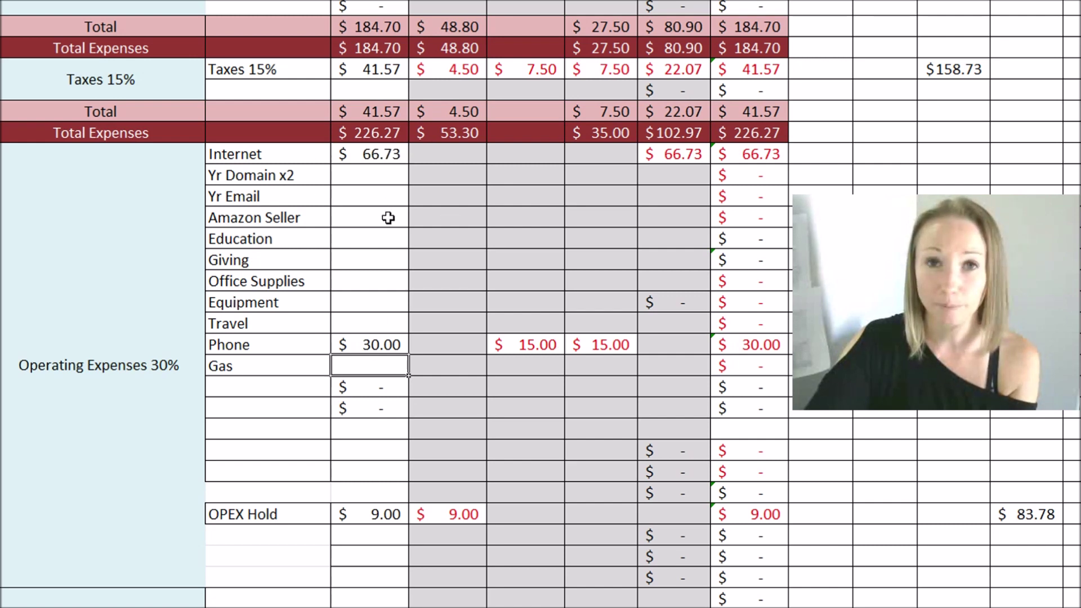
{"action": "left_click", "coordinate": [382, 510]}
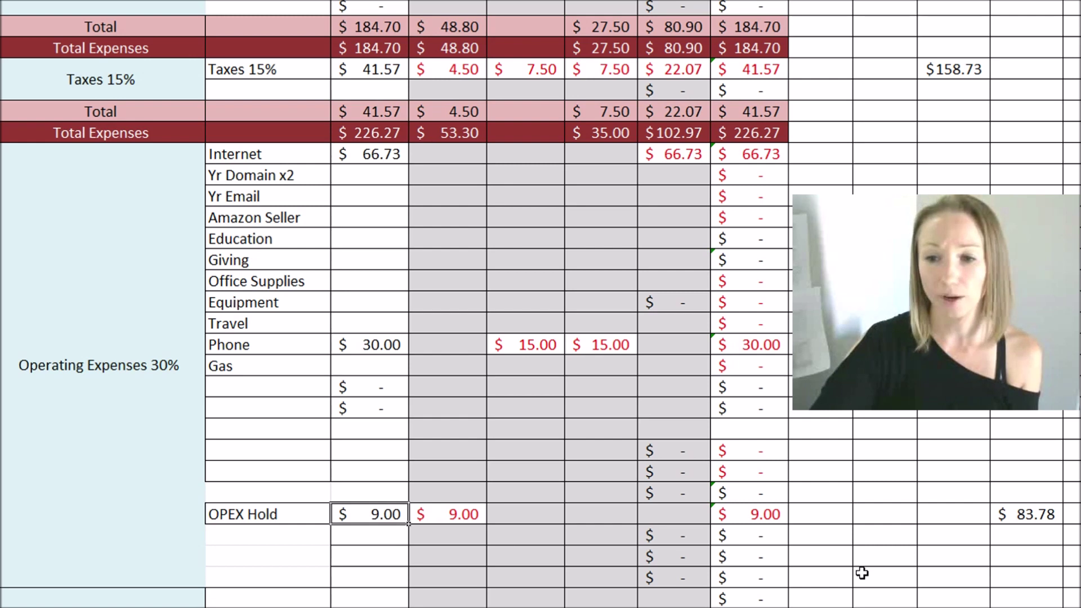
{"action": "left_click", "coordinate": [1022, 512]}
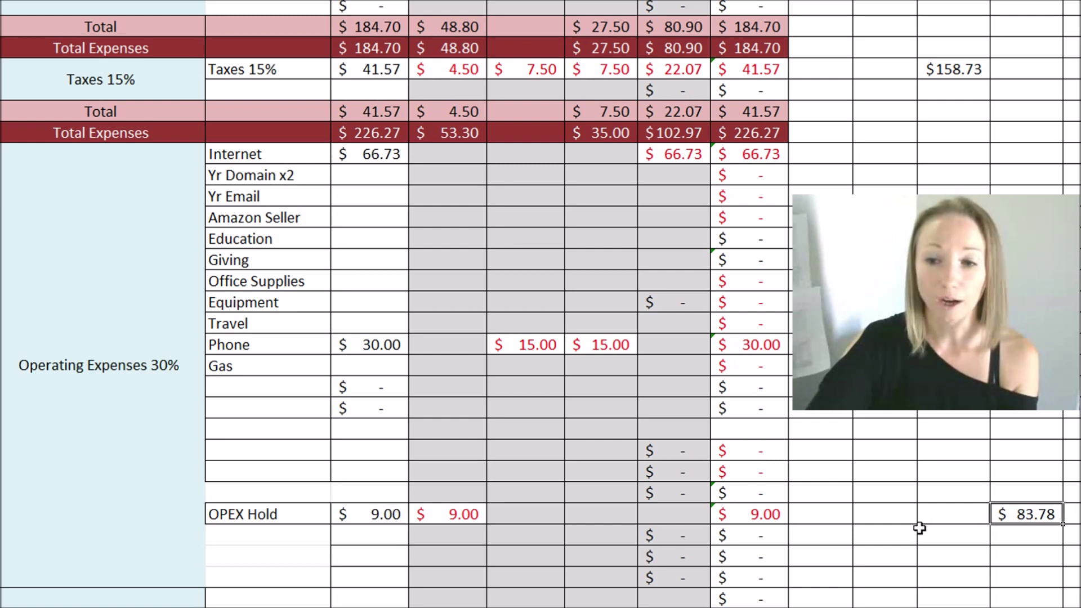
Review the OPEX Hold, Amazon Affiliate and Travel Quest rows in the business income section
{"action": "scroll", "coordinate": [1013, 487], "scroll_direction": "up", "scroll_amount": 6}
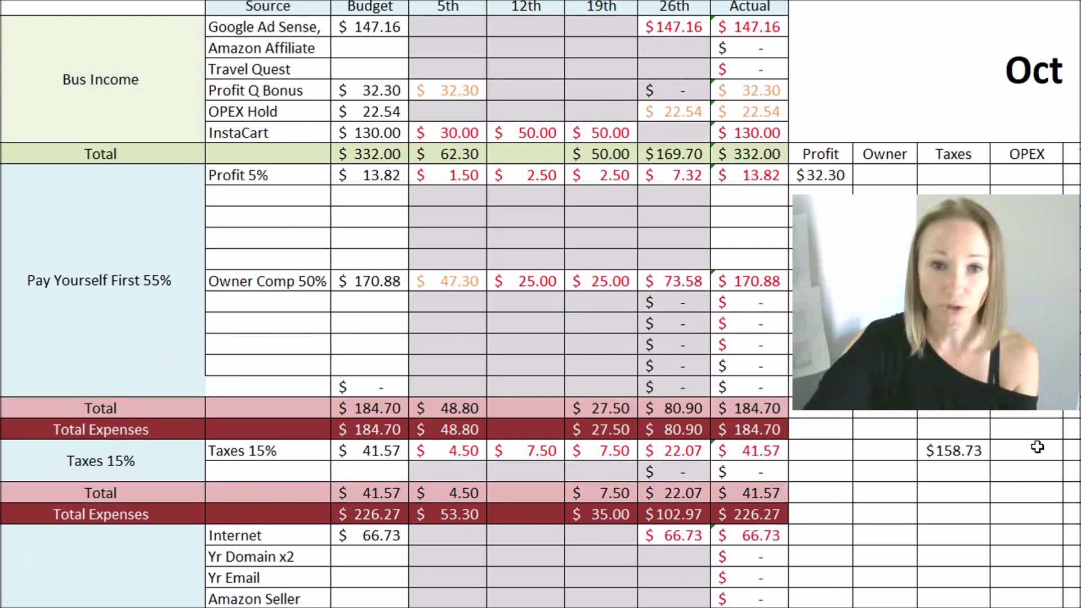
{"action": "left_click", "coordinate": [365, 108]}
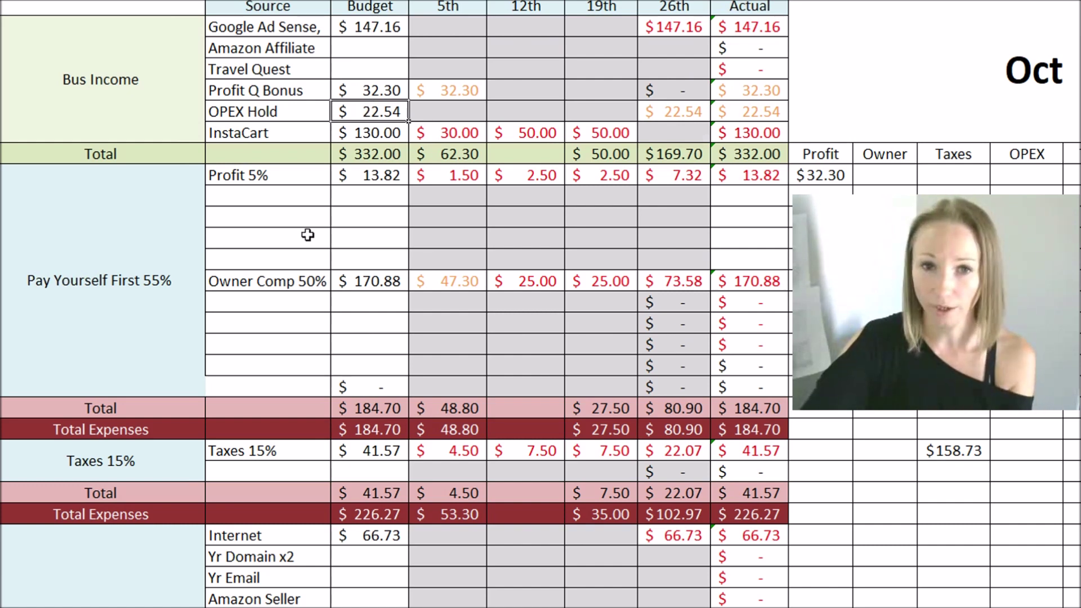
{"action": "left_click", "coordinate": [347, 49]}
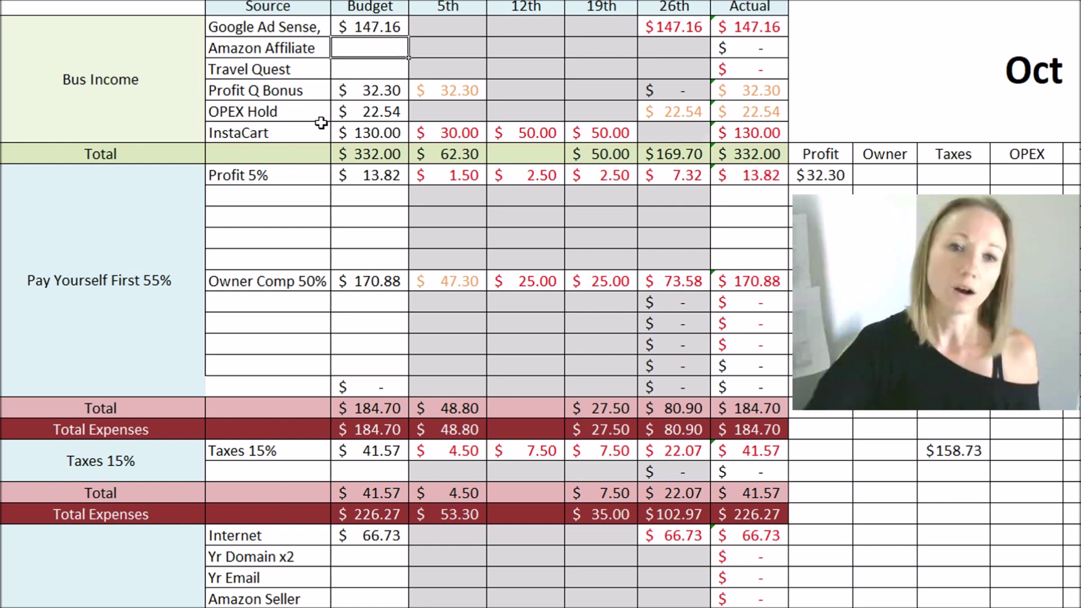
{"action": "left_click", "coordinate": [356, 70]}
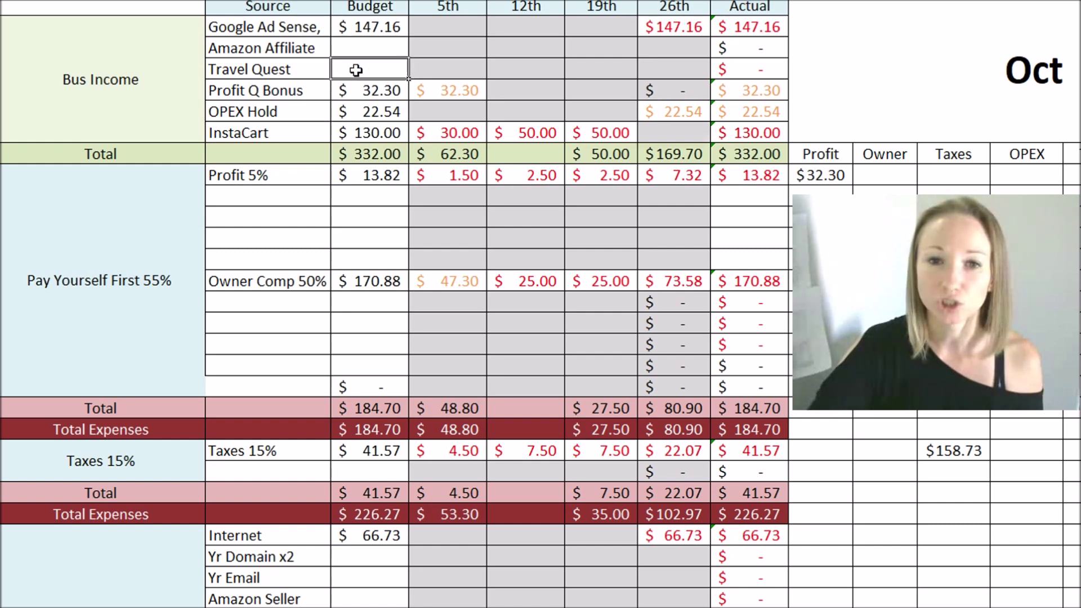
{"action": "left_click", "coordinate": [416, 67]}
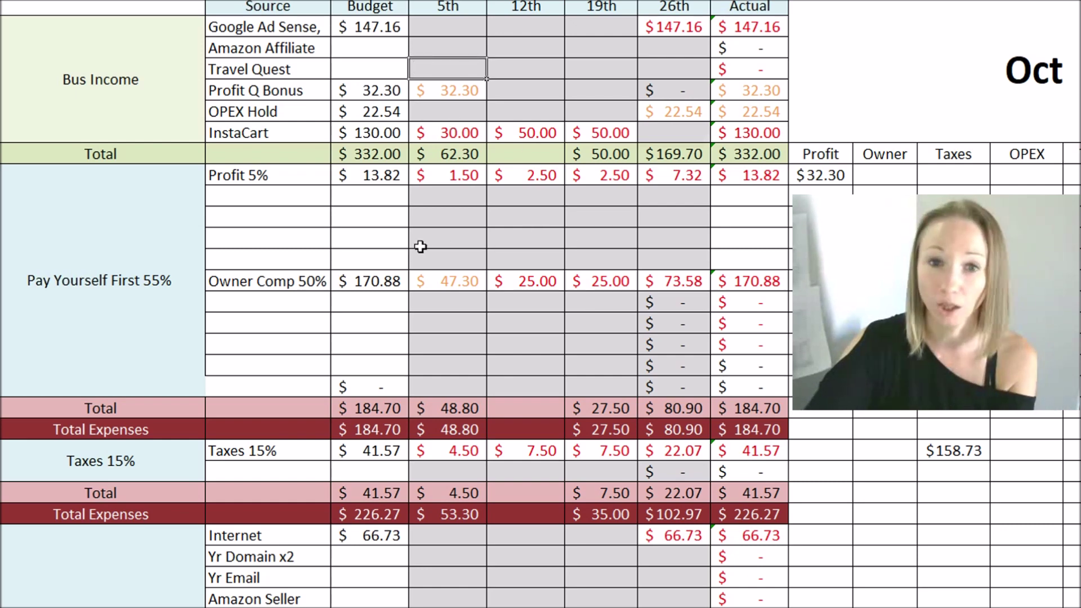
Look over the remaining Operating Expenses rows down to the section's Total and Total Expenses
{"action": "scroll", "coordinate": [431, 242], "scroll_direction": "down", "scroll_amount": 5}
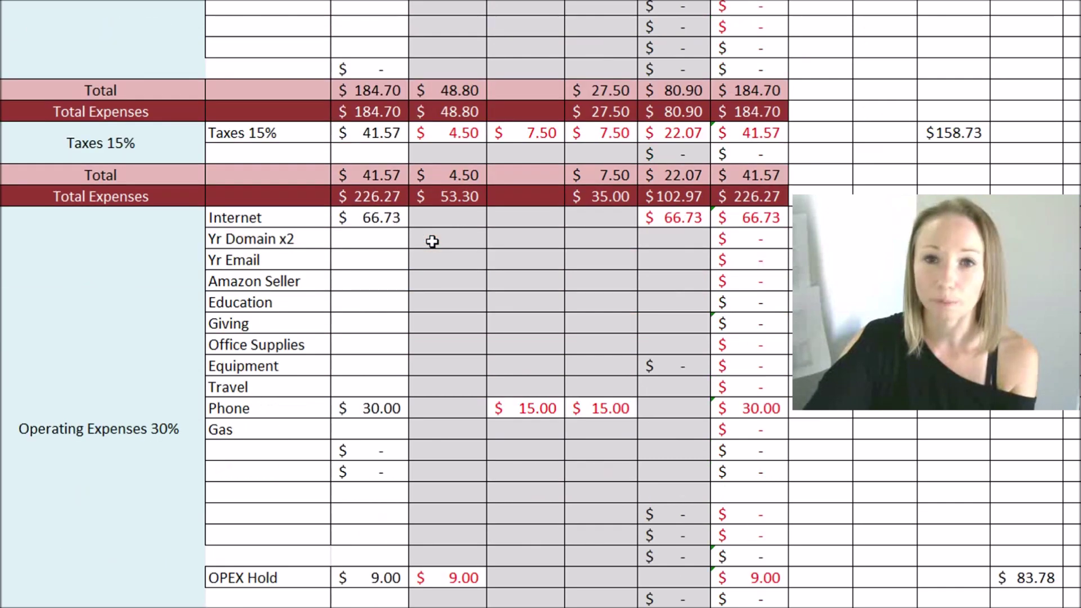
{"action": "scroll", "coordinate": [432, 242], "scroll_direction": "down", "scroll_amount": 2}
{"action": "scroll", "coordinate": [432, 241], "scroll_direction": "down", "scroll_amount": 2}
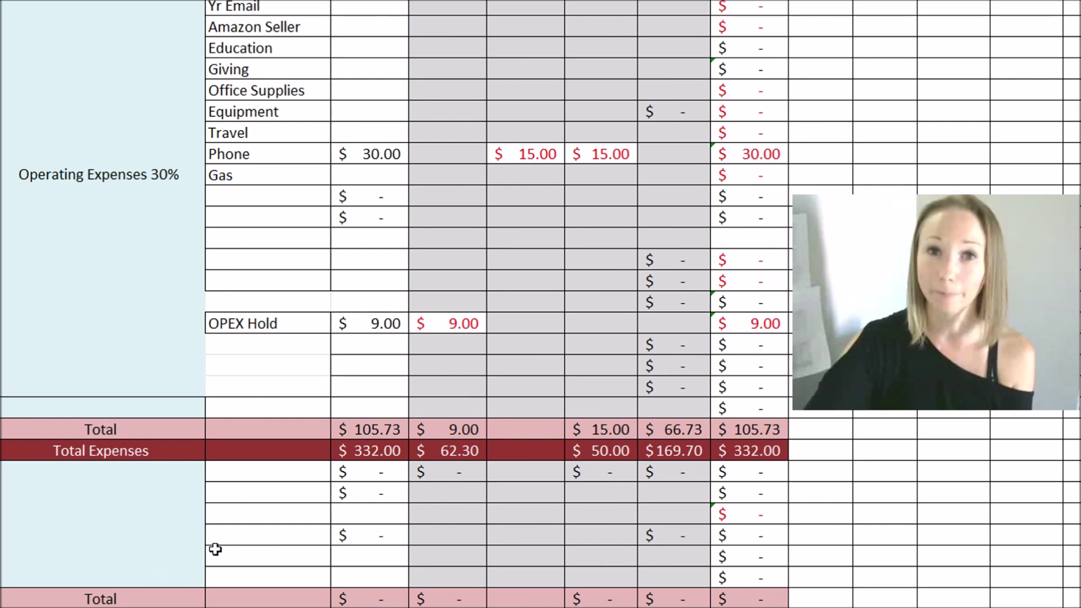
Compare the business budget's Owner Comp 50% amount with the matching income row in the personal October budget
{"action": "scroll", "coordinate": [232, 542], "scroll_direction": "up", "scroll_amount": 9}
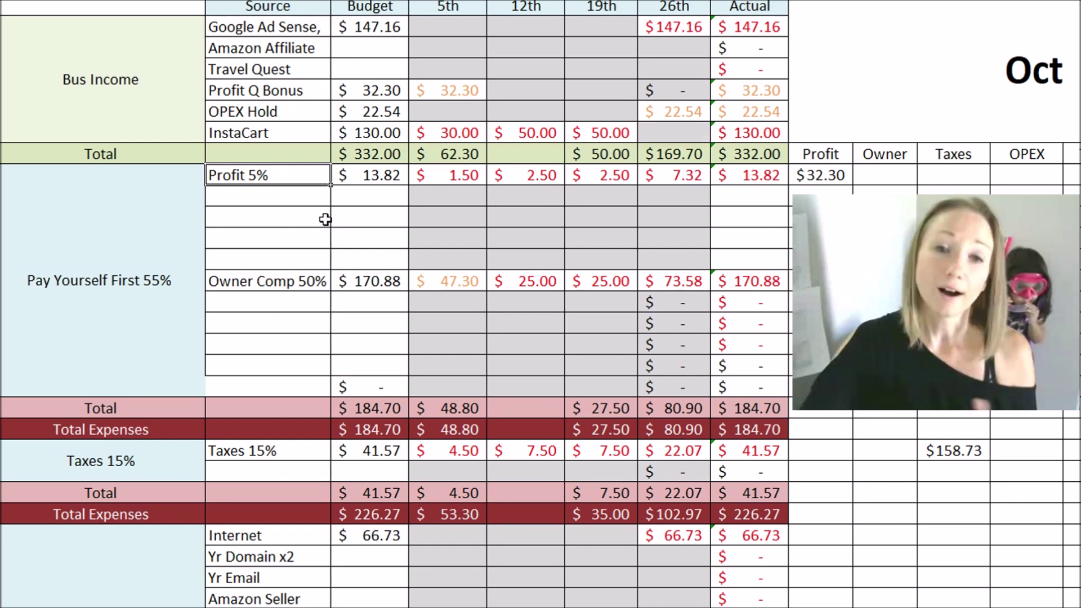
{"action": "left_click", "coordinate": [334, 275]}
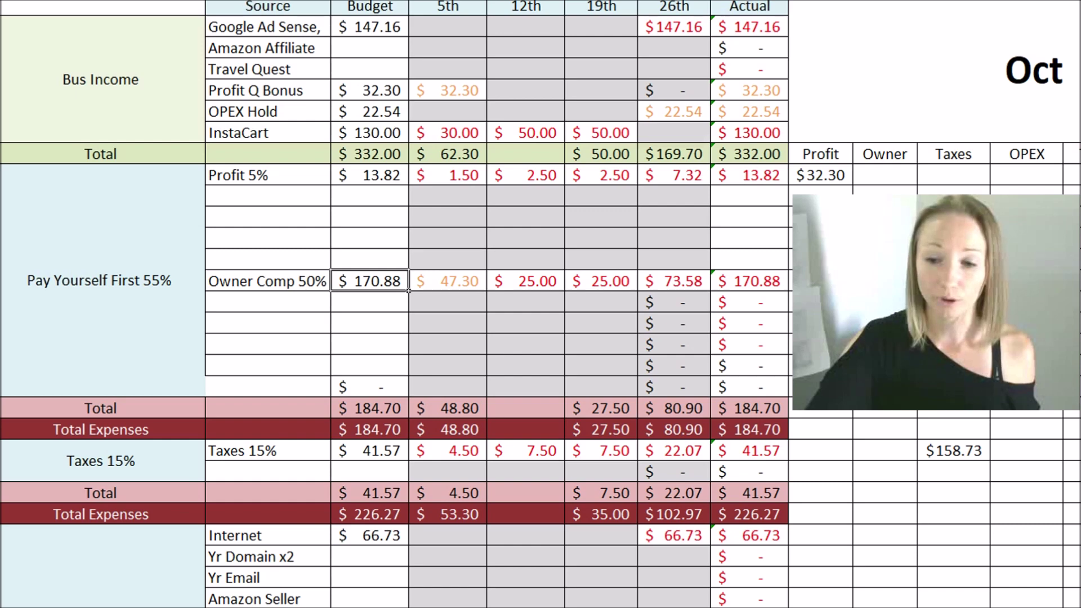
{"action": "scroll", "coordinate": [540, 304], "scroll_direction": "right", "scroll_amount": 10}
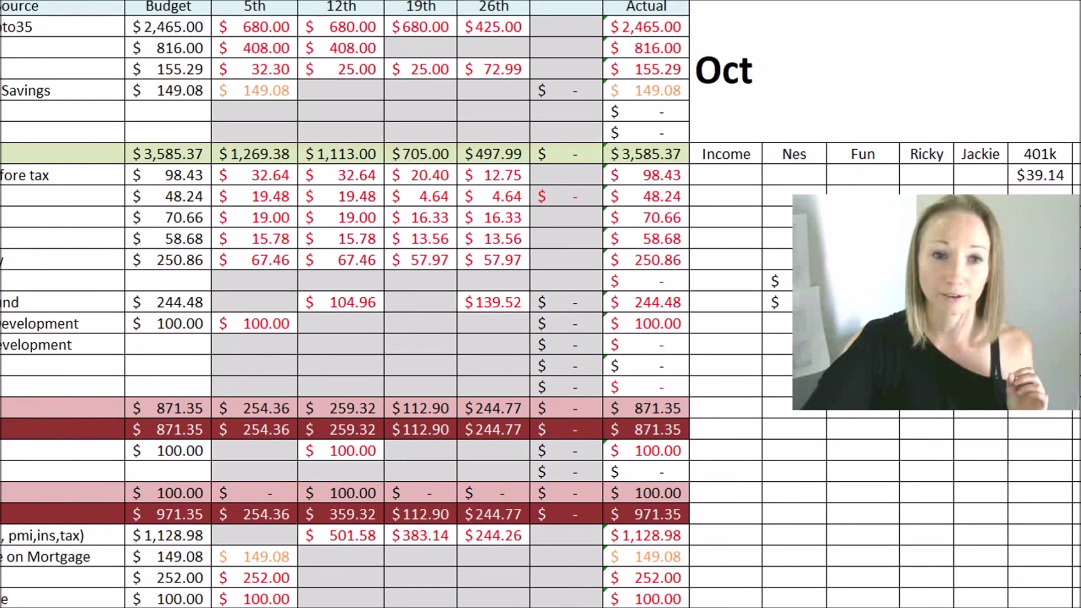
{"action": "left_click", "coordinate": [168, 68]}
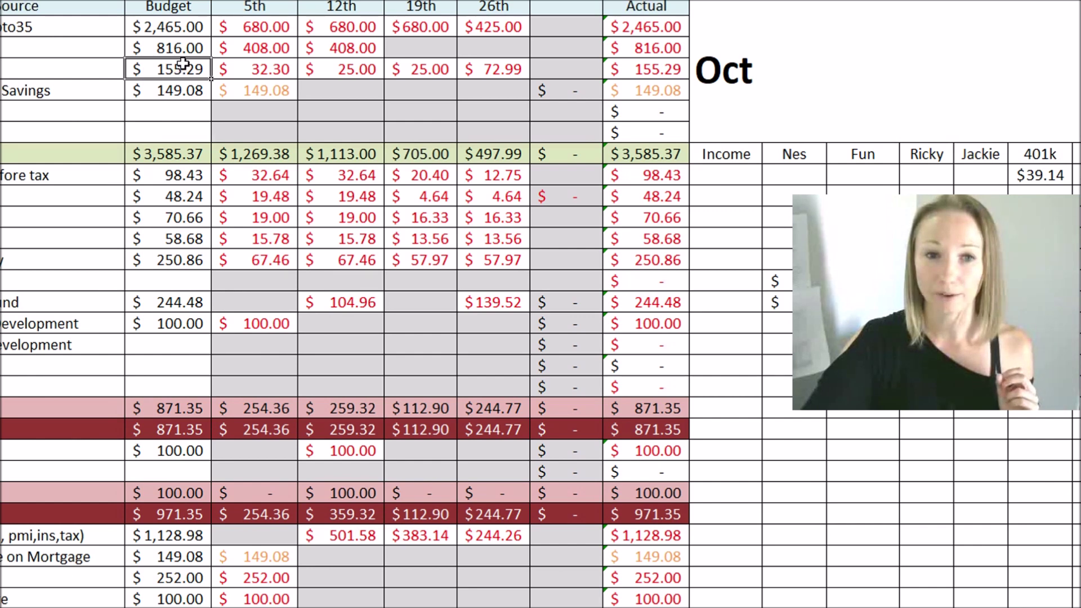